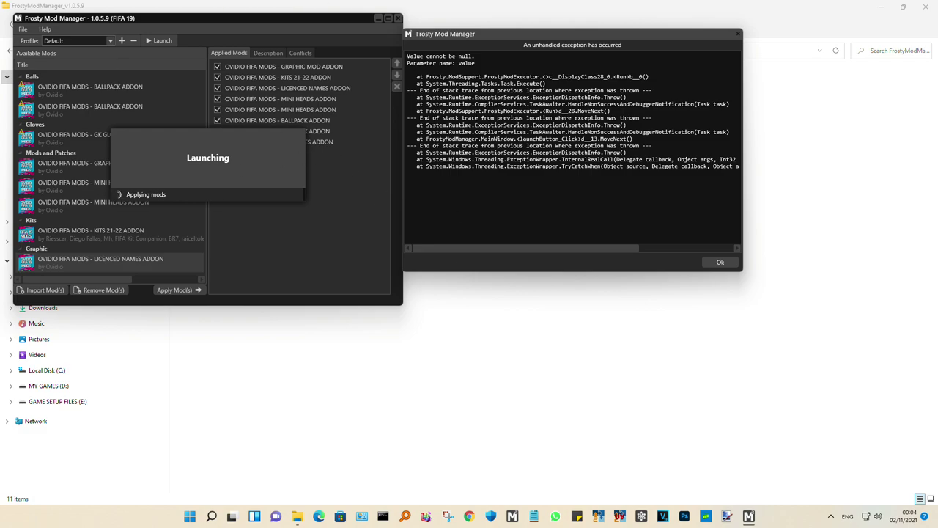
Review the stack trace of the unhandled exception and dismiss the error dialog
mouse_move(409, 73)
left_mouse_down()
mouse_move(652, 98)
mouse_move(733, 135)
mouse_move(714, 167)
mouse_move(739, 167)
left_mouse_up()
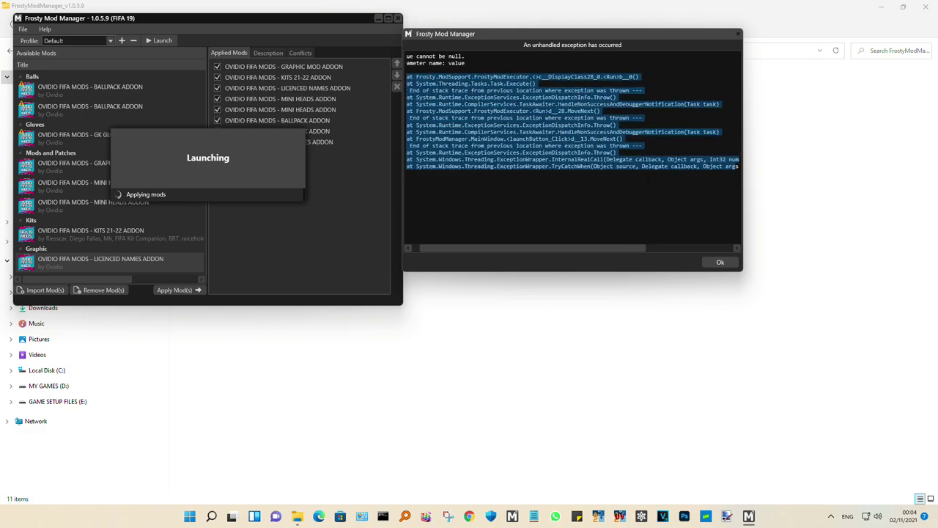
left_click(598, 205)
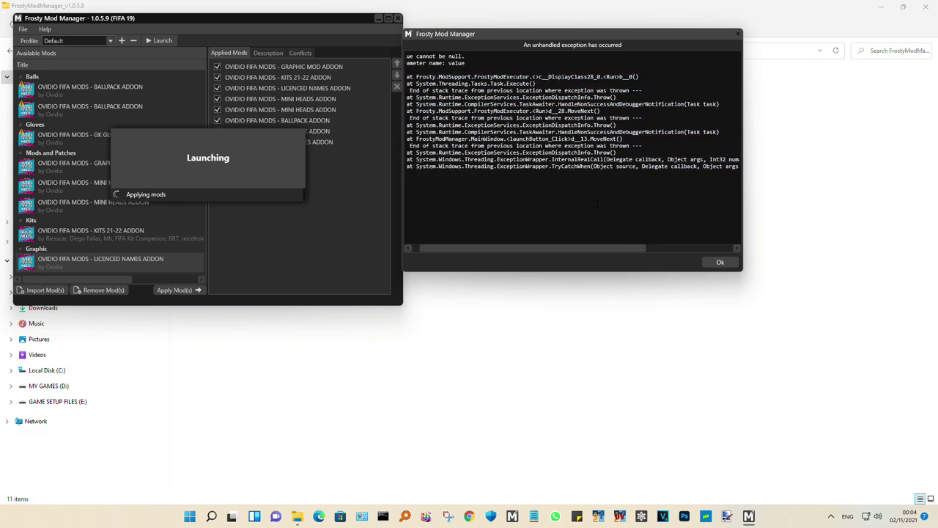
left_click(718, 261)
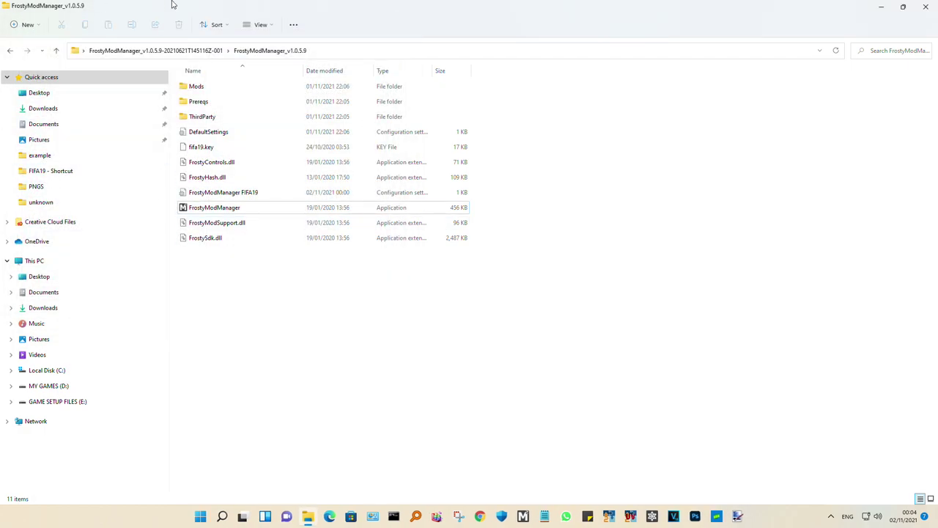
Check the contents of the Mods folder and delete that folder from FrostyModManager_v1.0.5.9
double_click(209, 91)
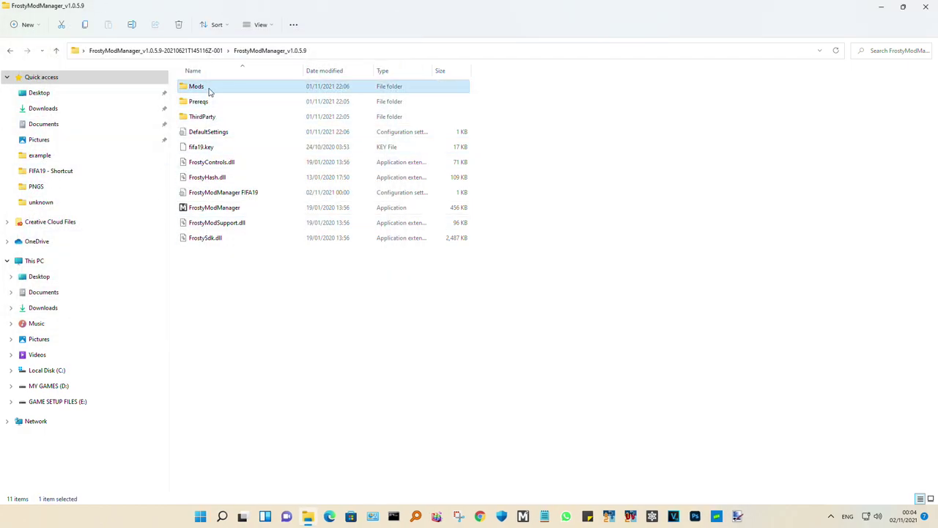
left_click(209, 91)
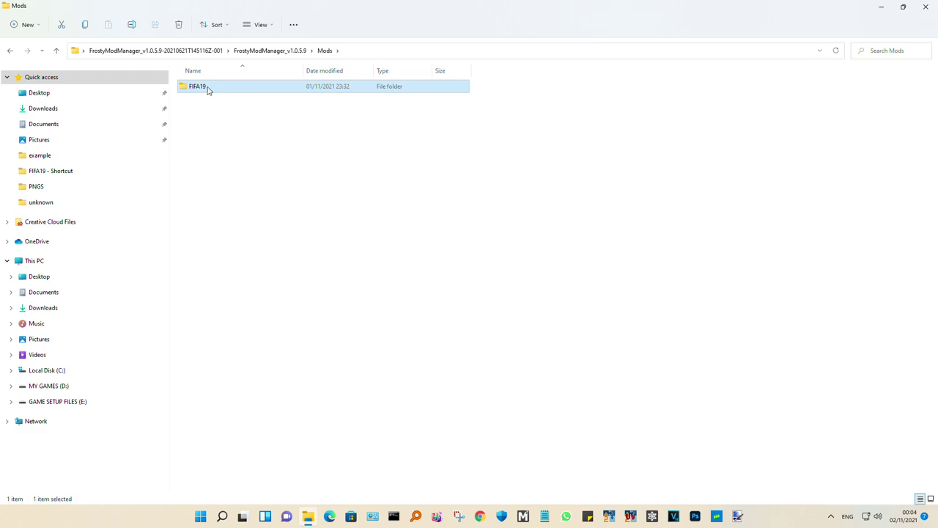
right_click(207, 88)
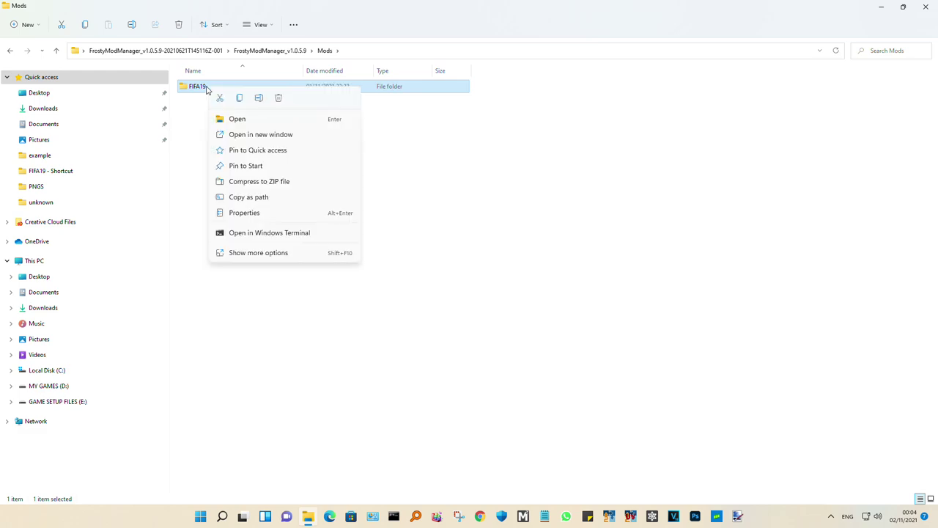
left_click(56, 51)
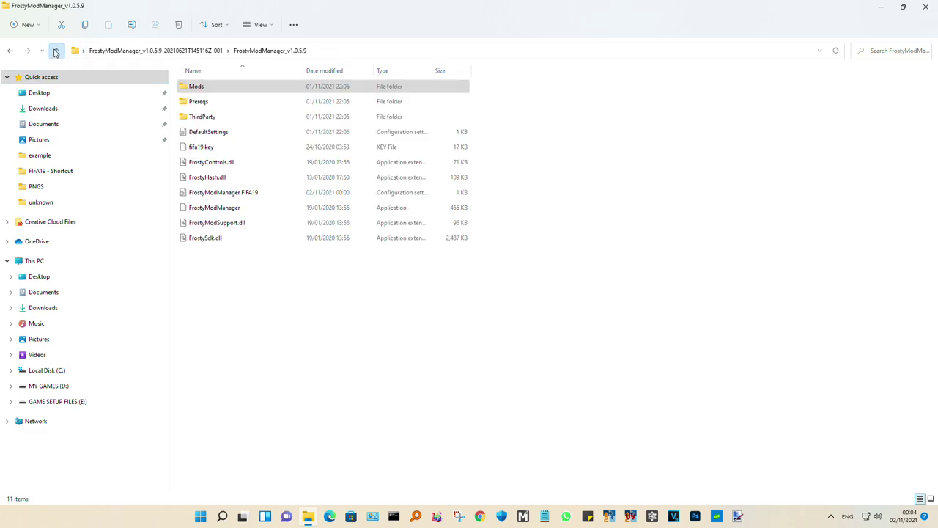
right_click(207, 88)
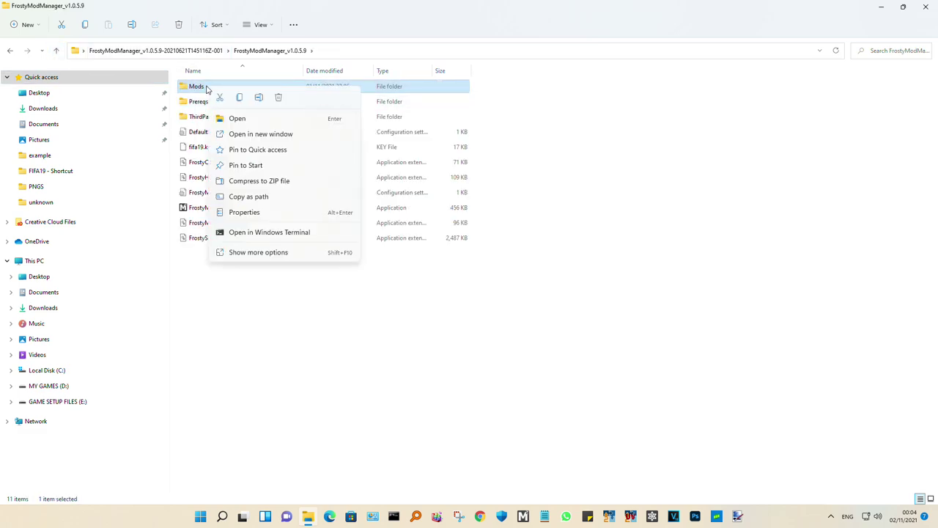
left_click(279, 98)
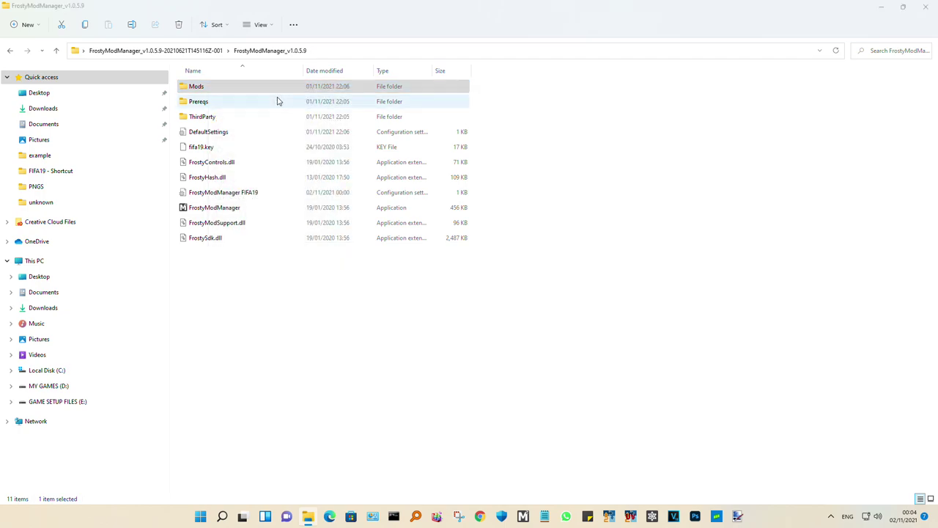
Delete the FrostyModManager FIFA19 configuration settings file
left_click(255, 179)
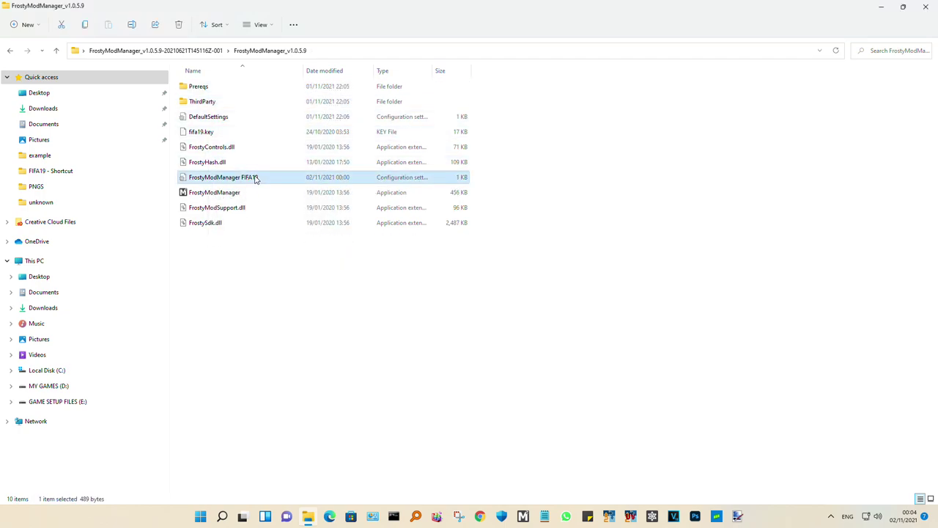
right_click(255, 180)
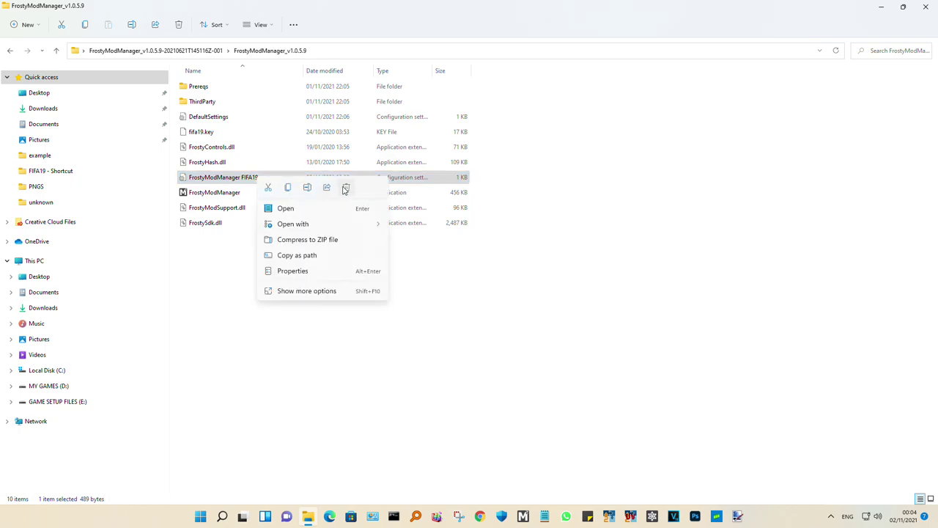
left_click(344, 187)
Check in the FrostyModManager application's compatibility properties whether it runs as an administrator
left_click(245, 181)
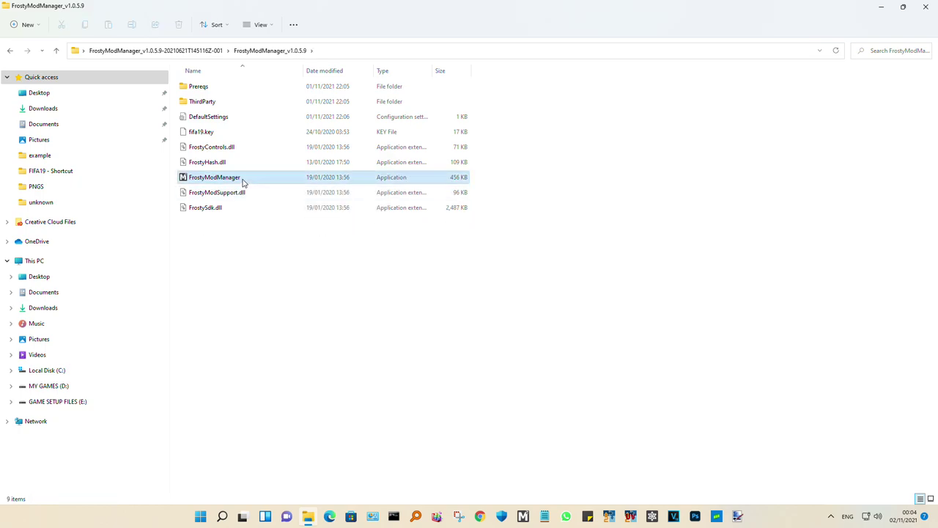
right_click(247, 182)
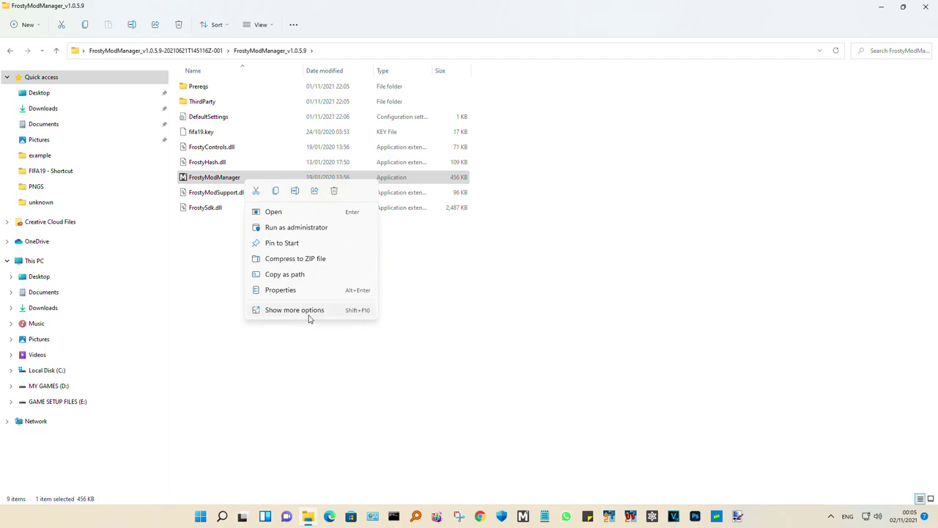
left_click(311, 311)
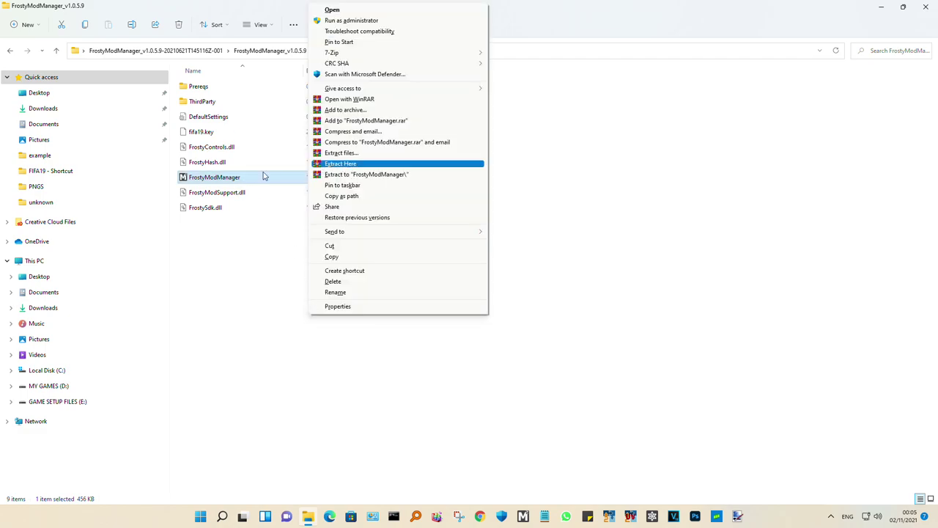
left_click(351, 307)
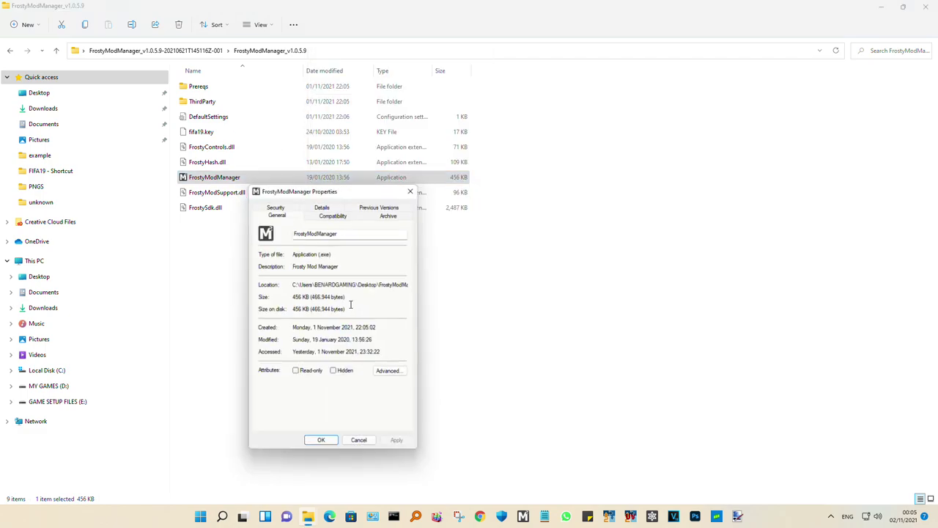
left_click(332, 213)
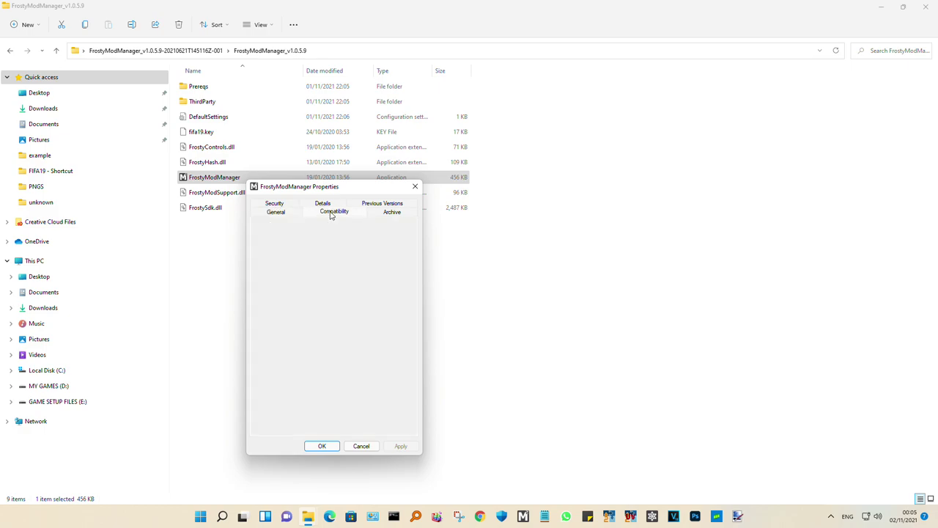
left_click(322, 446)
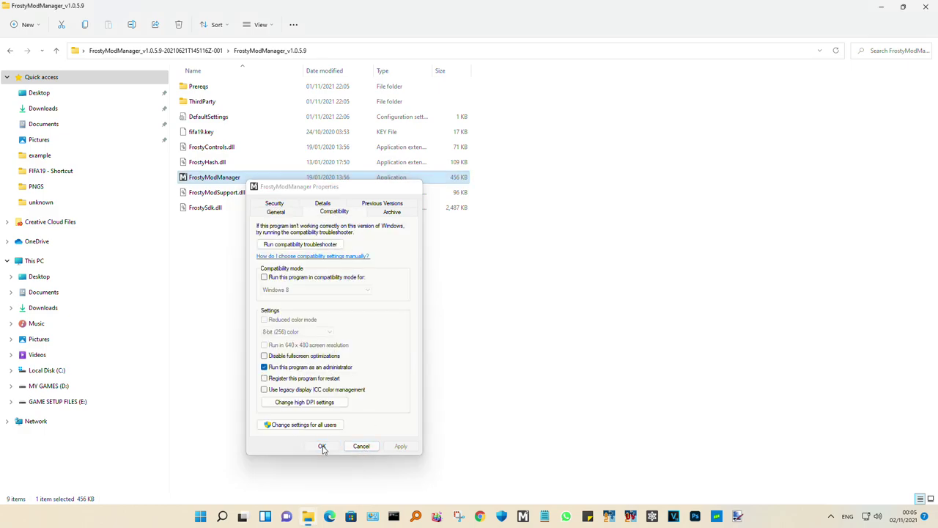
Start the FrostyModManager application and allow it to make changes to the device
right_click(237, 179)
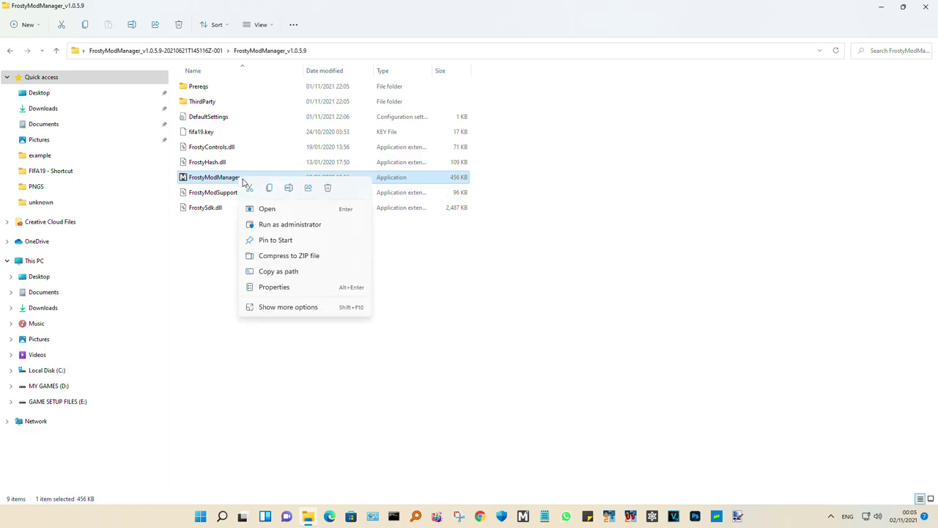
left_click(267, 208)
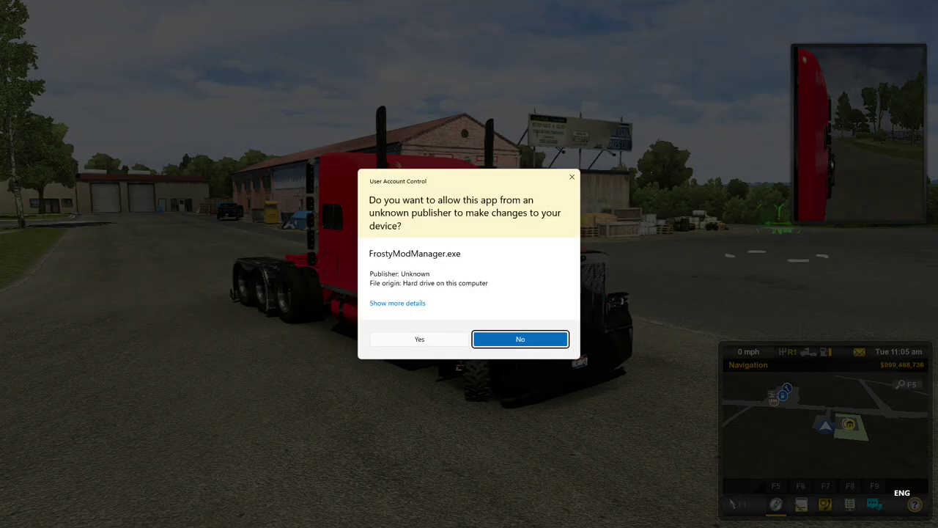
left_click(419, 338)
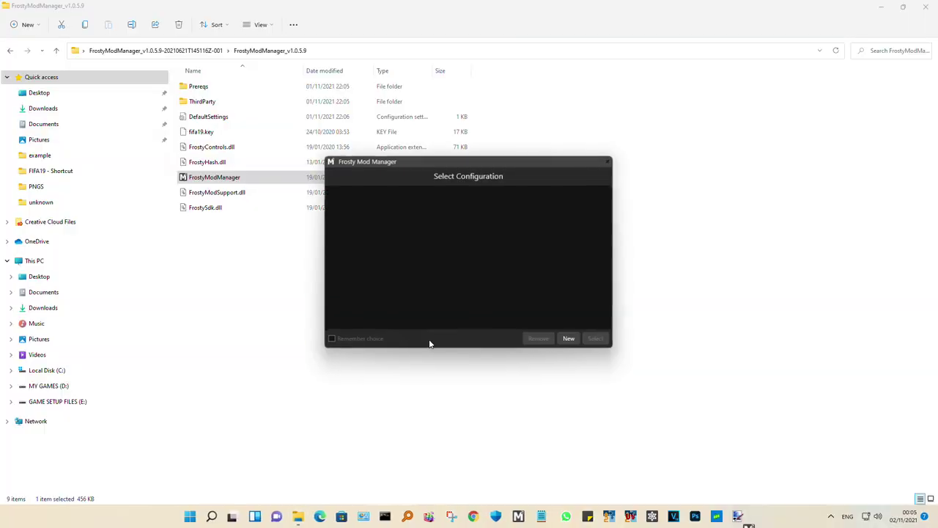
Create a configuration from the FIFA19 executable in D:\FIFA19 and load it with Remember choice enabled
left_click(570, 341)
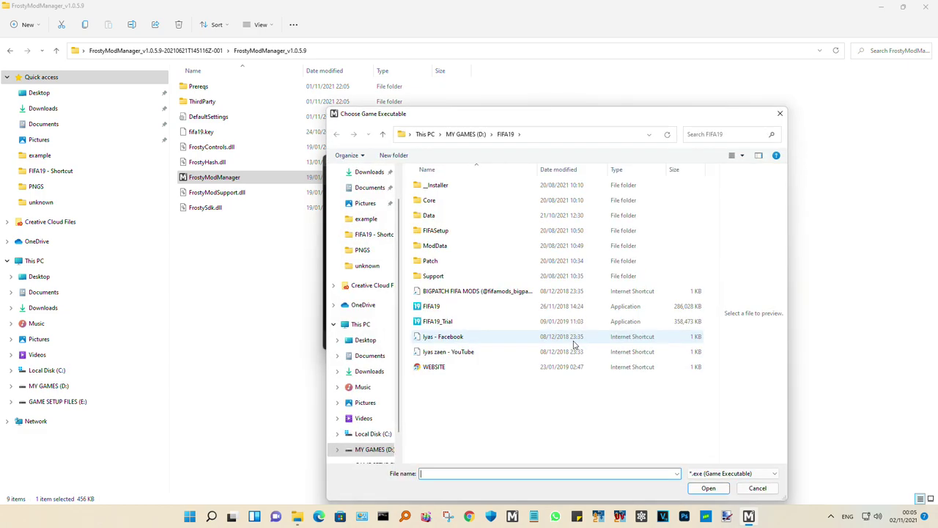
left_click(454, 305)
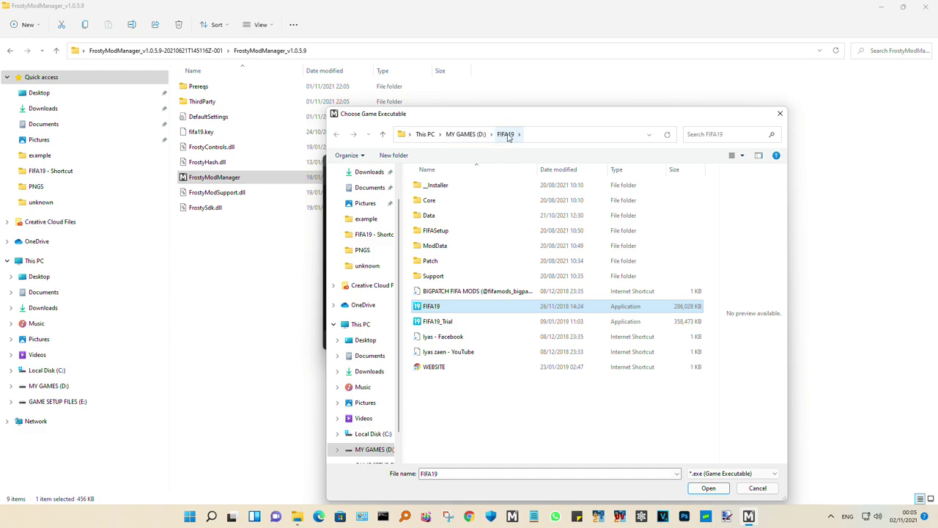
left_click(708, 488)
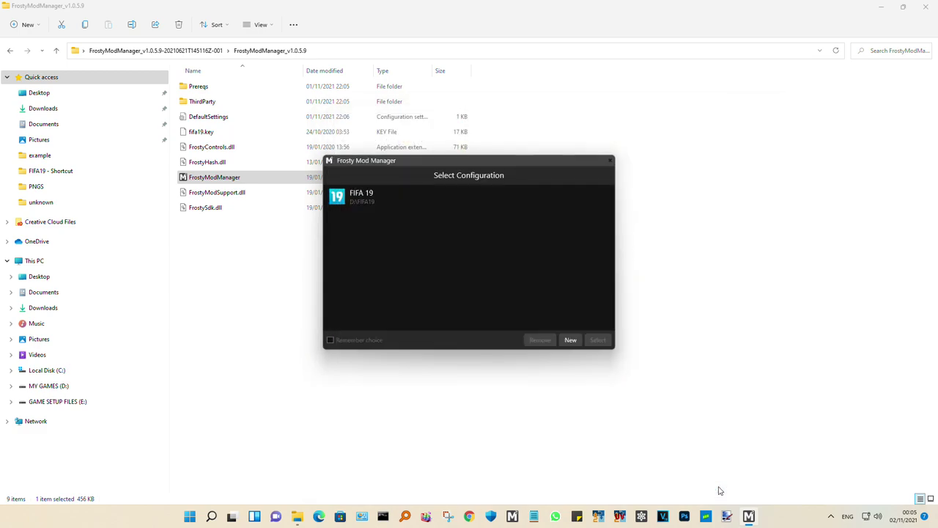
left_click(397, 198)
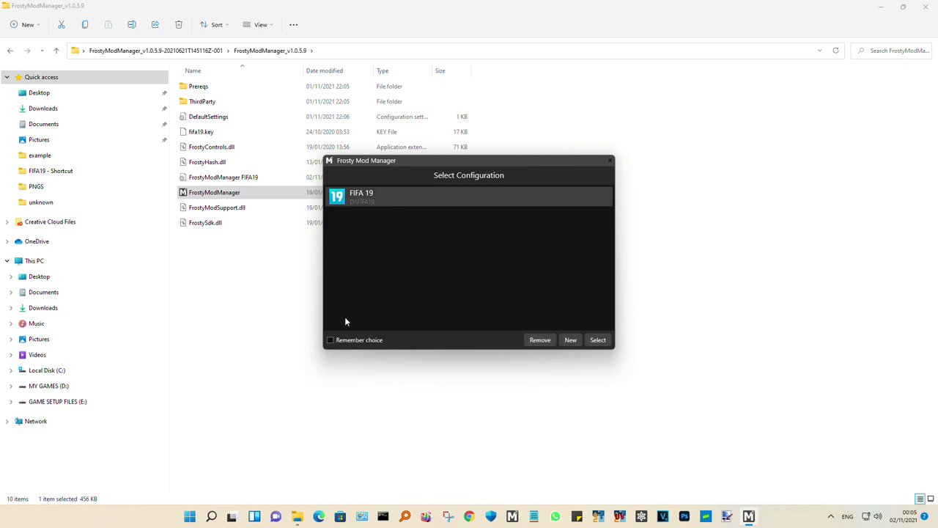
left_click(331, 340)
left_click(599, 340)
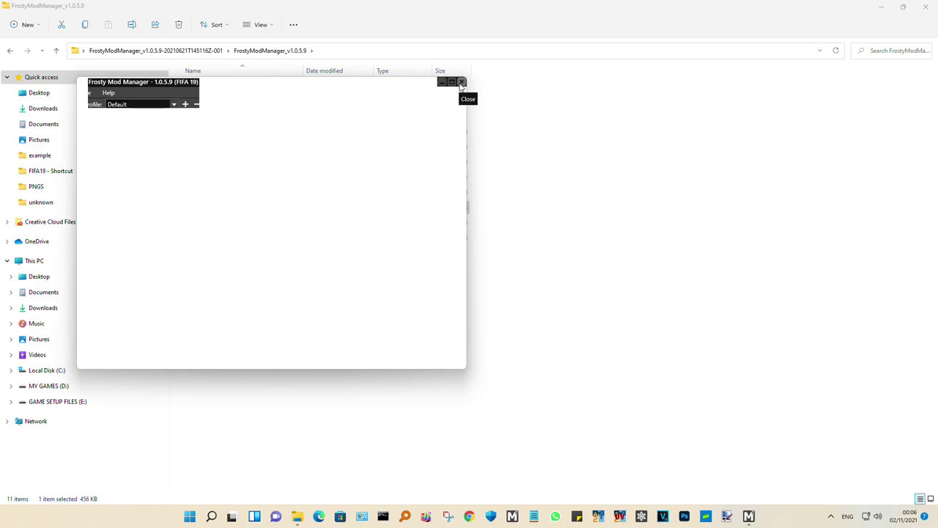
Maximize the mod manager, import all ten OVIDIO FIFA MODS files from the Downloads folder, and close the installation report
left_click(451, 82)
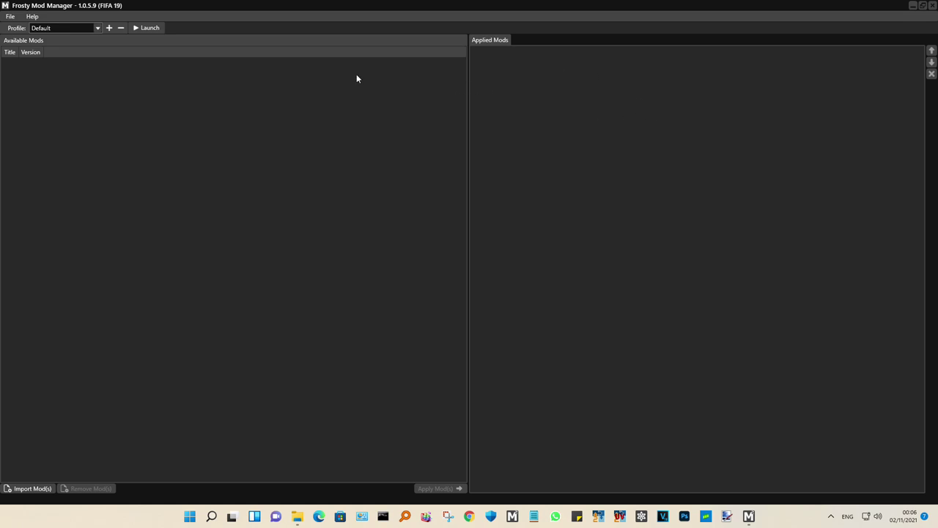
left_click(42, 489)
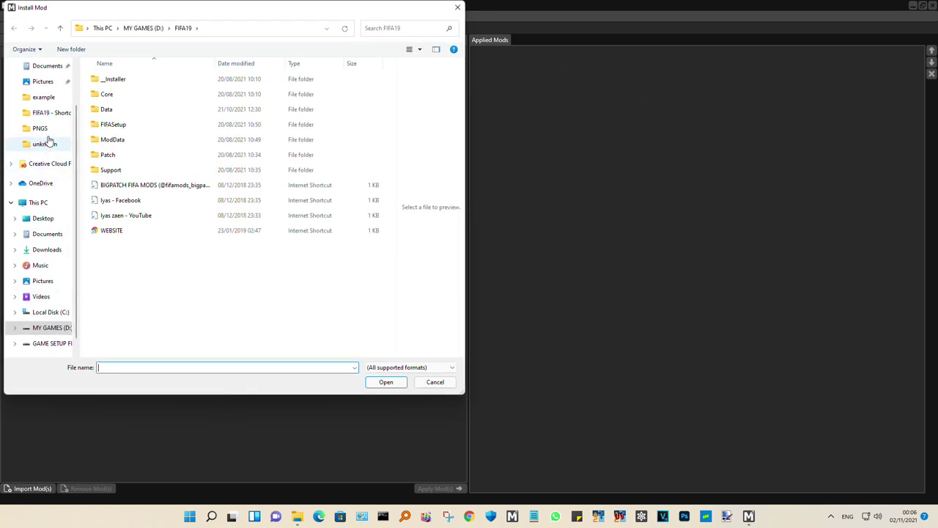
left_click(50, 250)
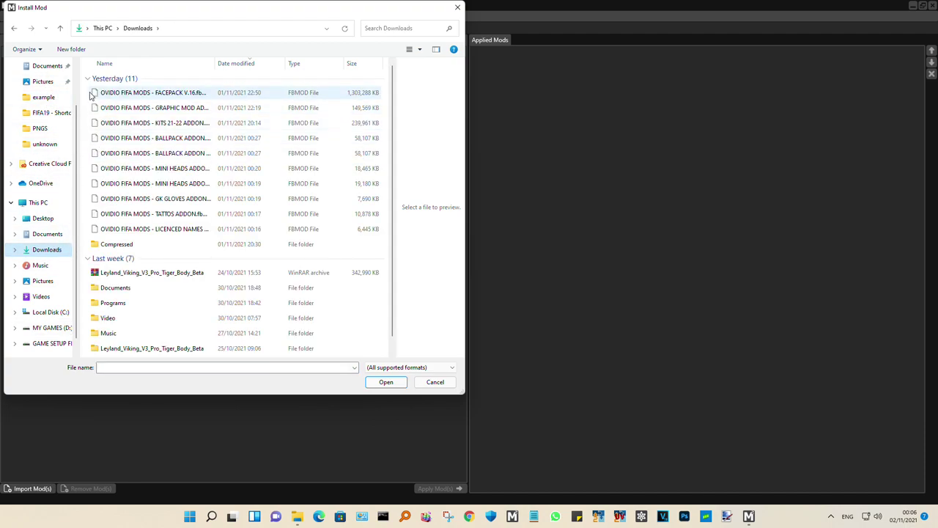
left_click_drag(87, 88, 221, 235)
left_click(386, 382)
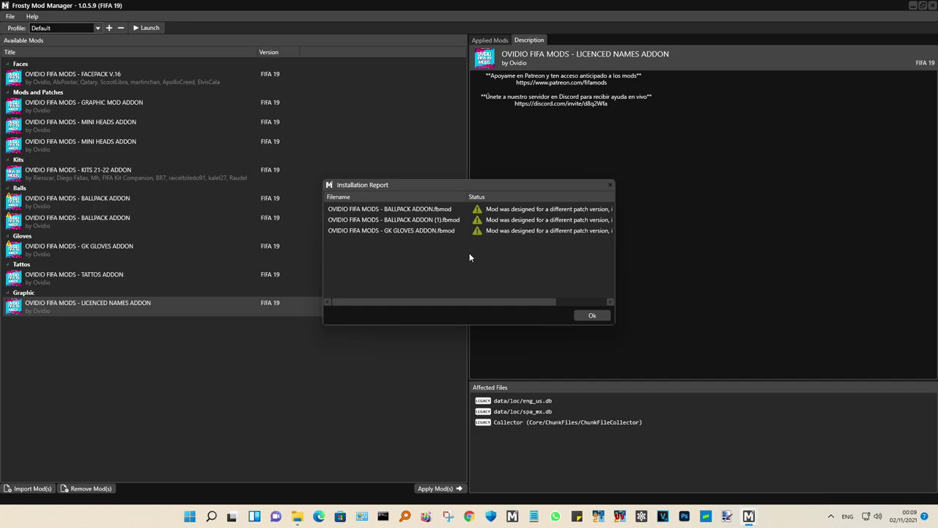
left_click(593, 316)
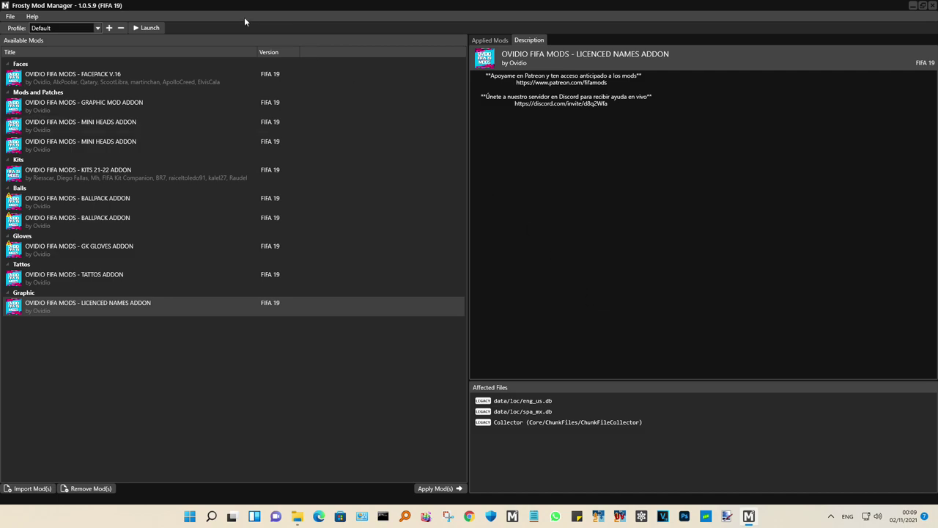
Apply the Graphic Mod addon, Facepack V.16 and the remaining imported mods in list order, and launch the game with them
double_click(118, 103)
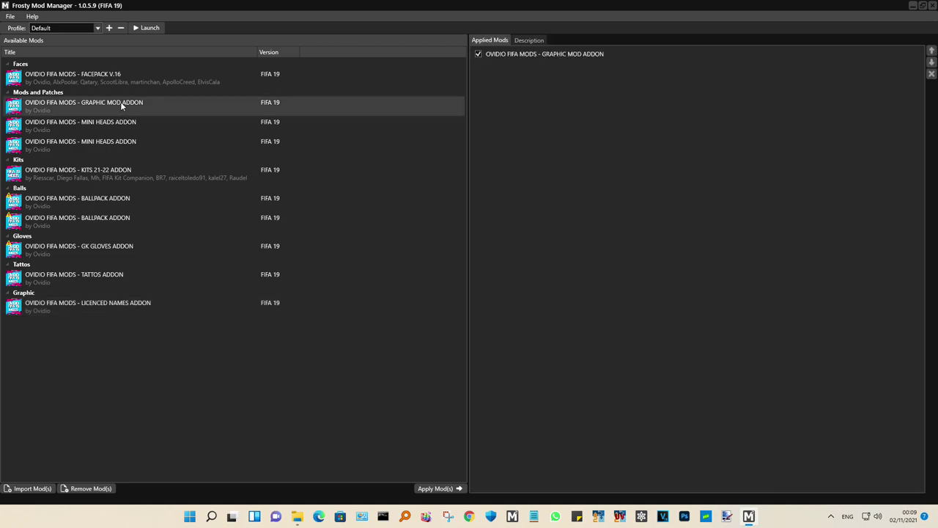
double_click(130, 74)
double_click(132, 121)
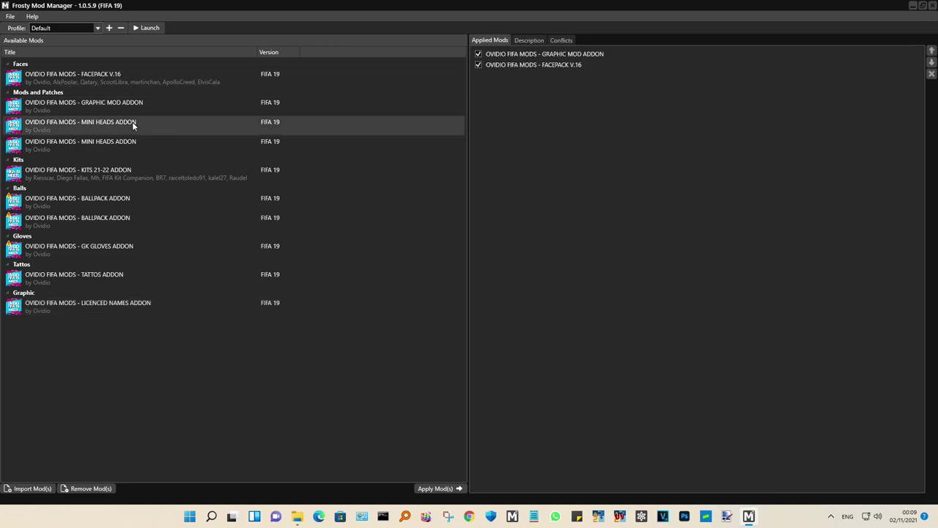
double_click(132, 141)
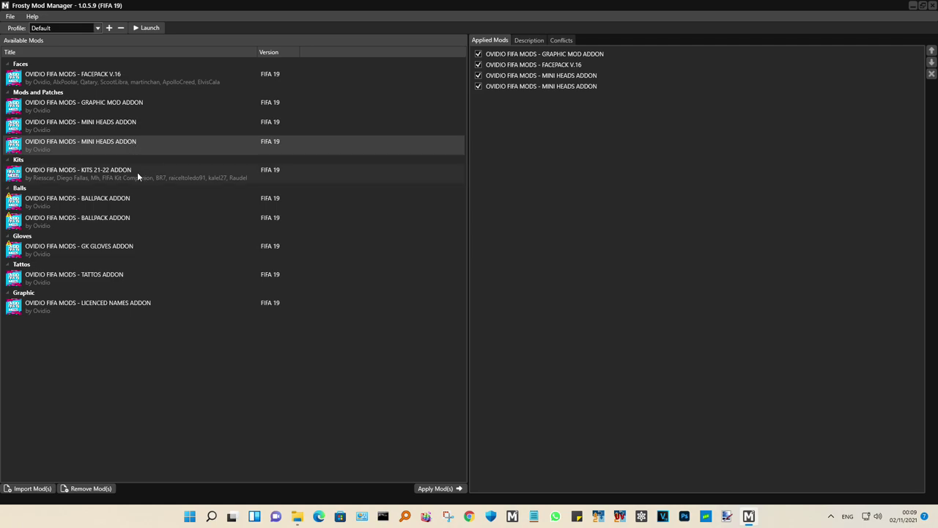
double_click(137, 176)
double_click(132, 198)
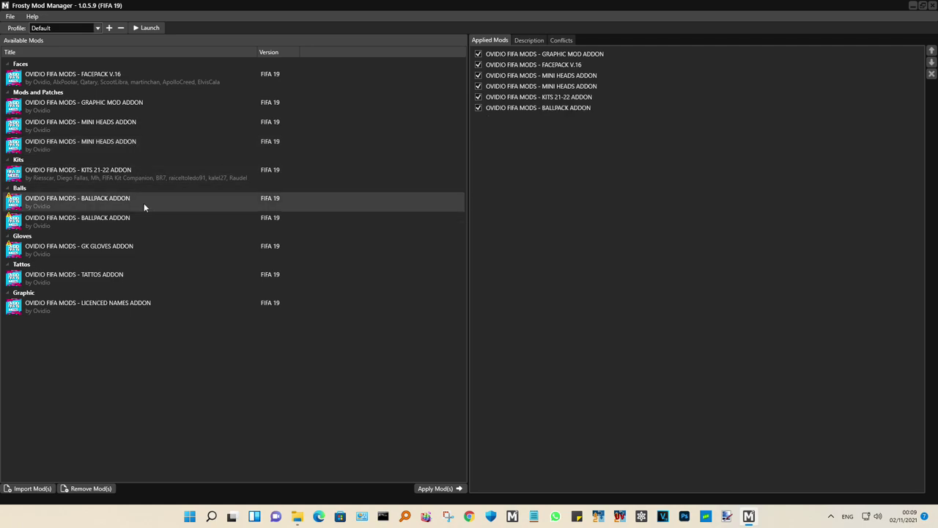
double_click(135, 218)
double_click(141, 244)
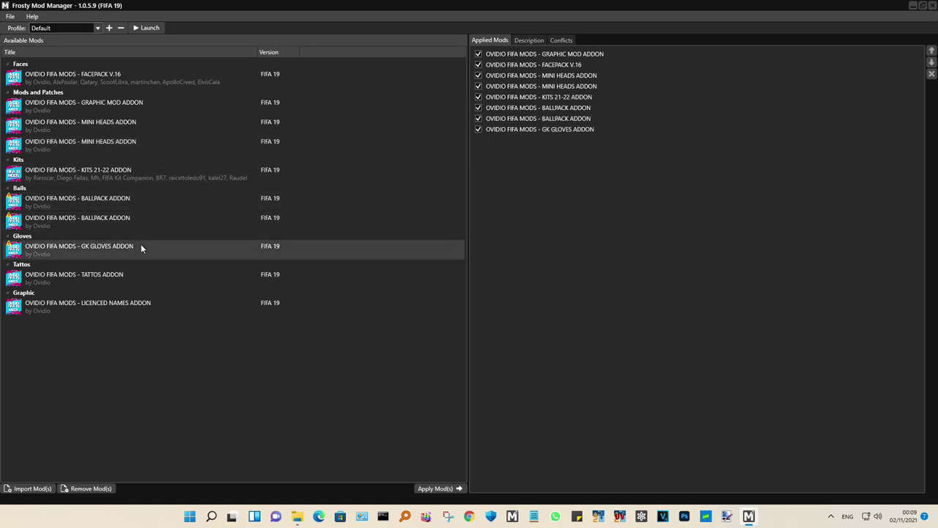
double_click(135, 273)
double_click(160, 297)
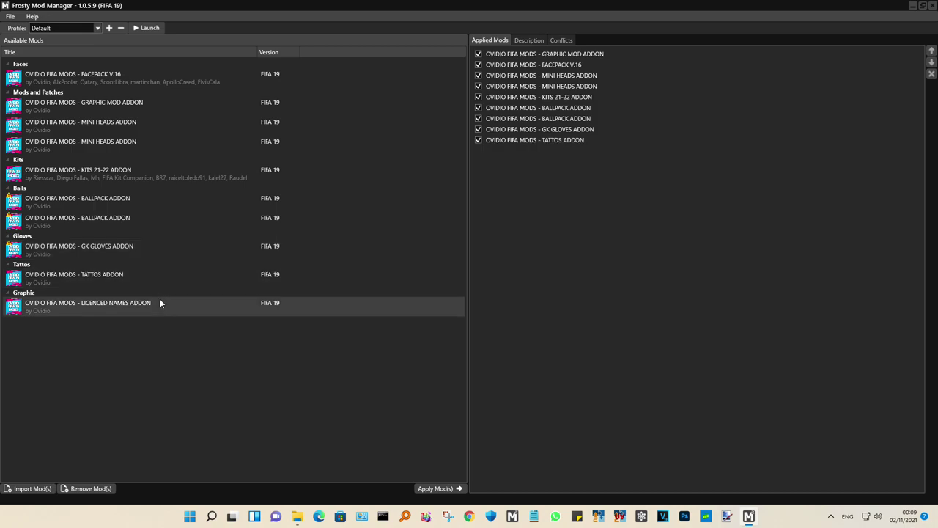
left_click(147, 29)
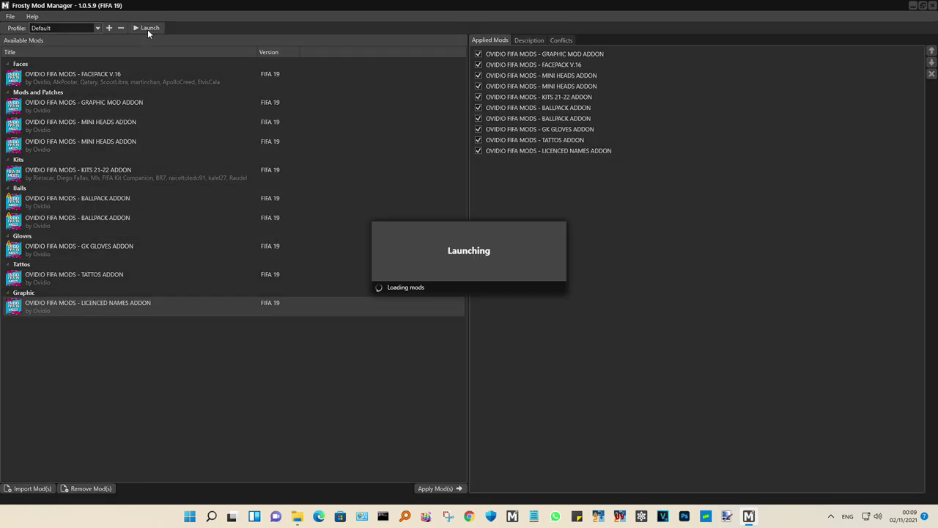